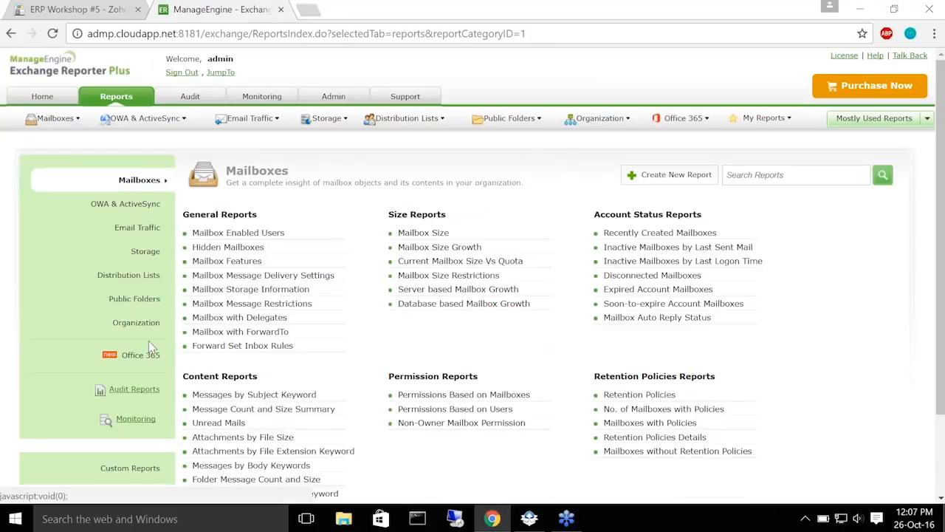
Open the Inactive Distribution Lists report and list the members of the first group shown.
click(138, 279)
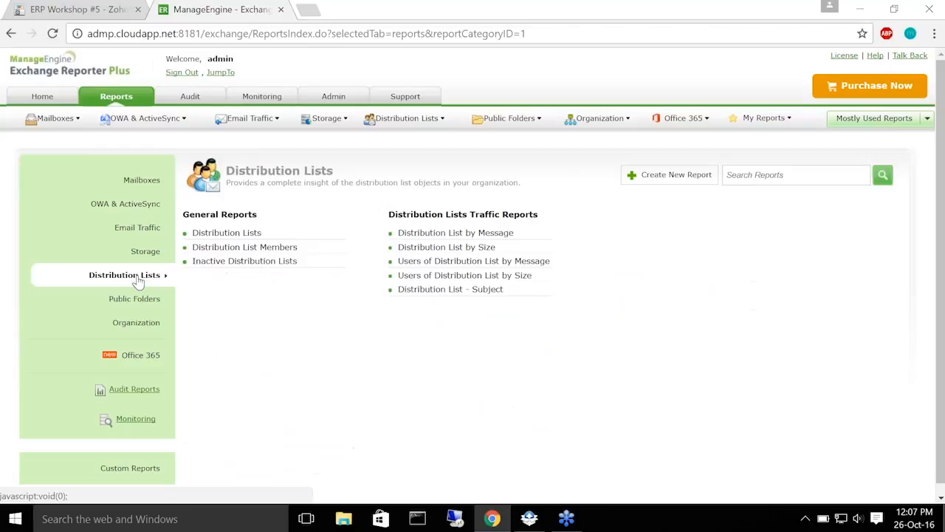
click(264, 261)
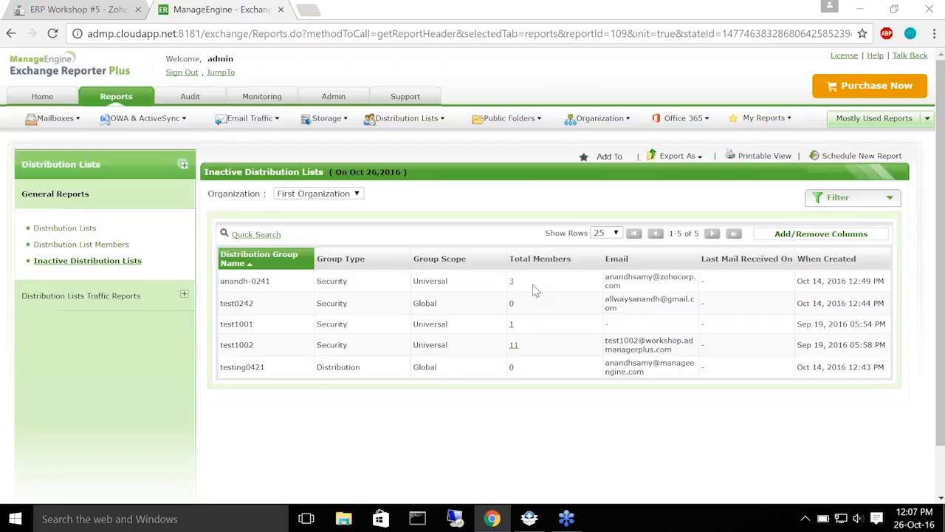
drag(606, 308, 610, 308)
click(511, 281)
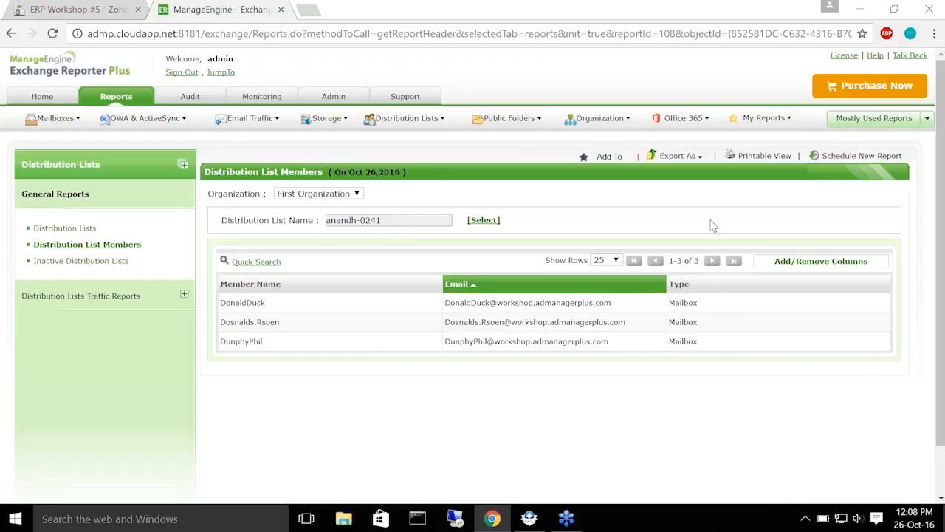
Bookmark the Distribution List Members report in My Reports under a new category named "Distribution lists".
click(610, 159)
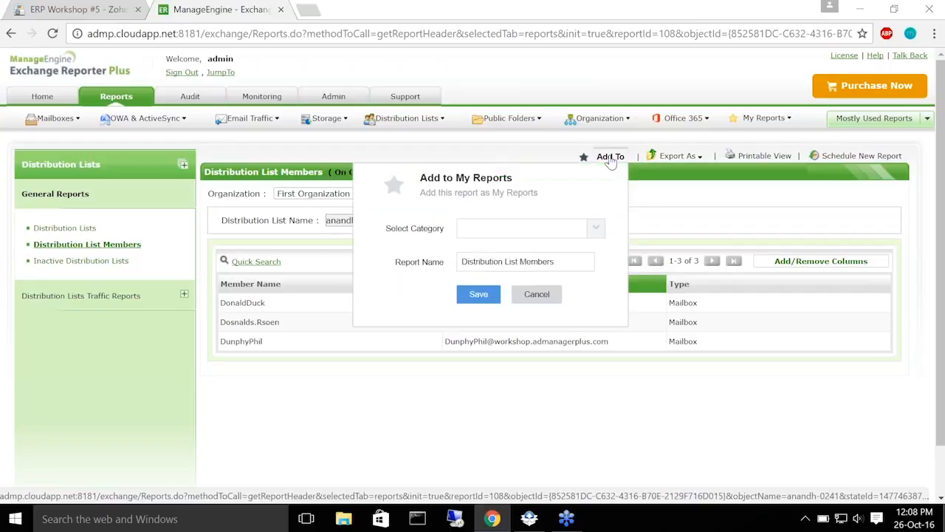
click(593, 229)
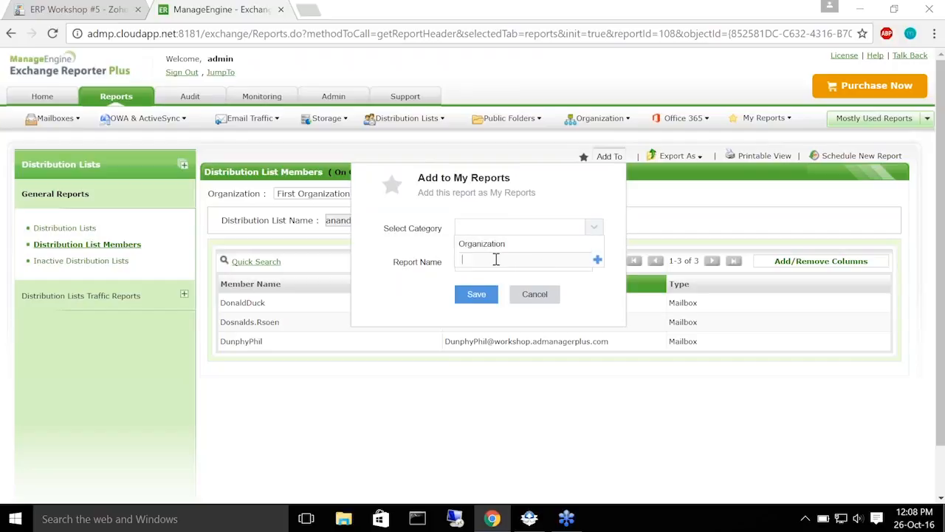
text(Distribution)
click(598, 259)
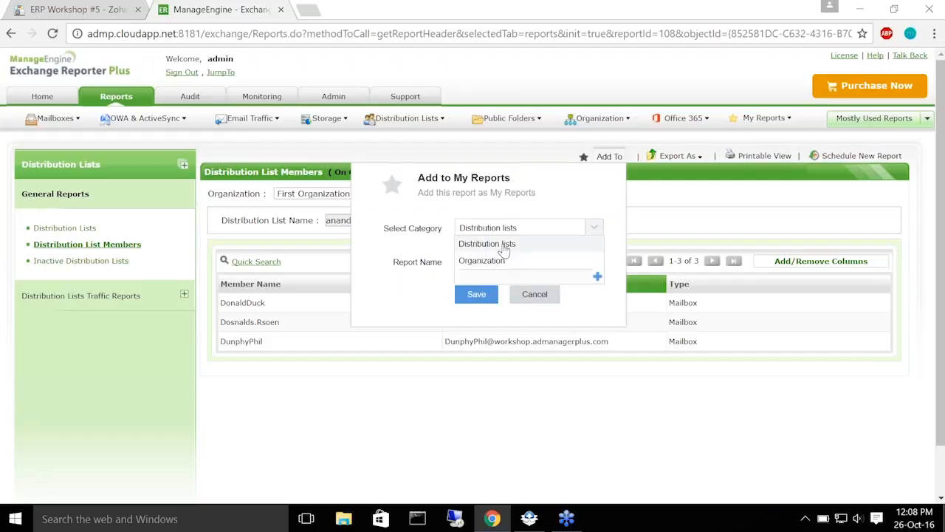
click(506, 245)
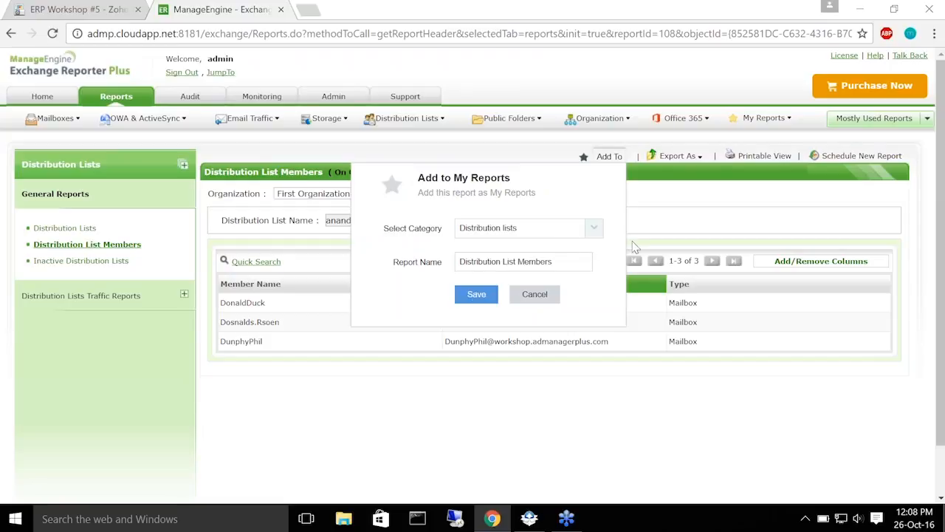
click(477, 294)
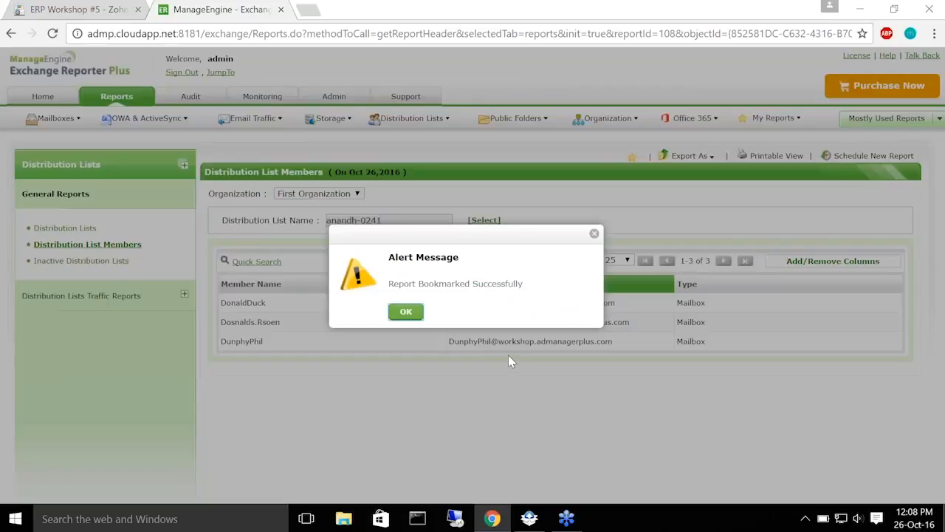
click(405, 311)
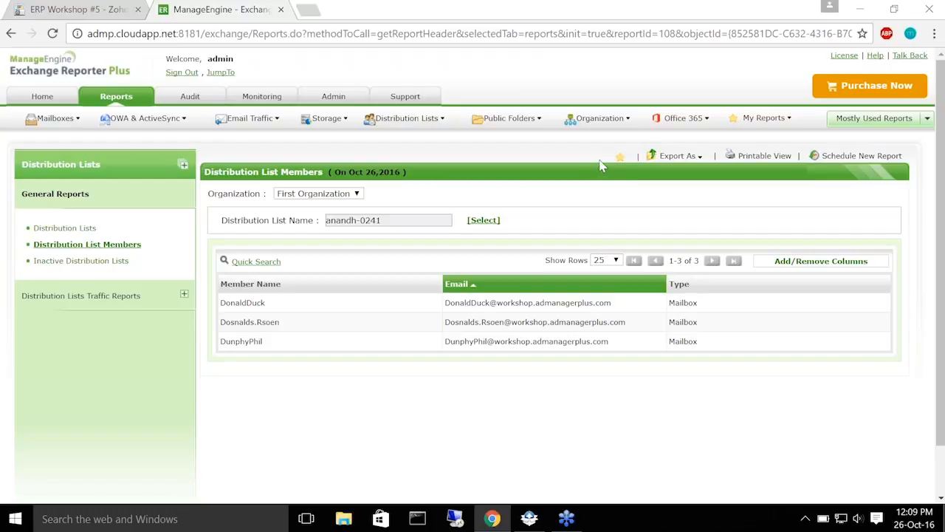
Switch to the ERP Workshop #5 presentation in Zoho Show and present the "Search messages with keywords" slide.
mouse_move(735, 122)
click(698, 158)
click(48, 9)
click(172, 108)
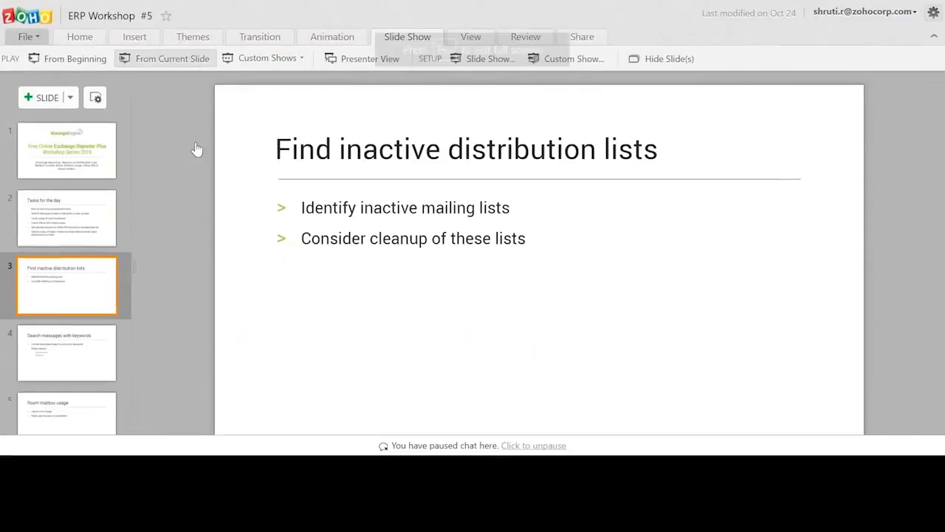
key(Right)
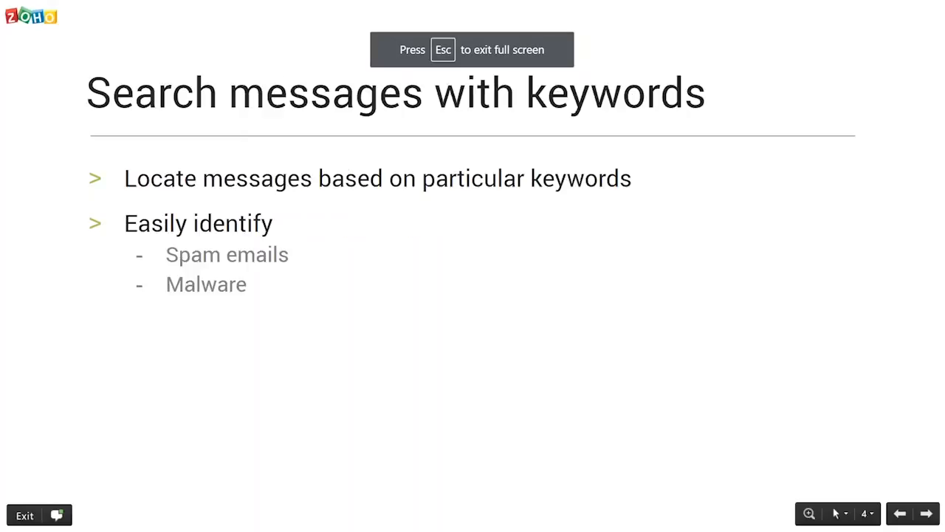
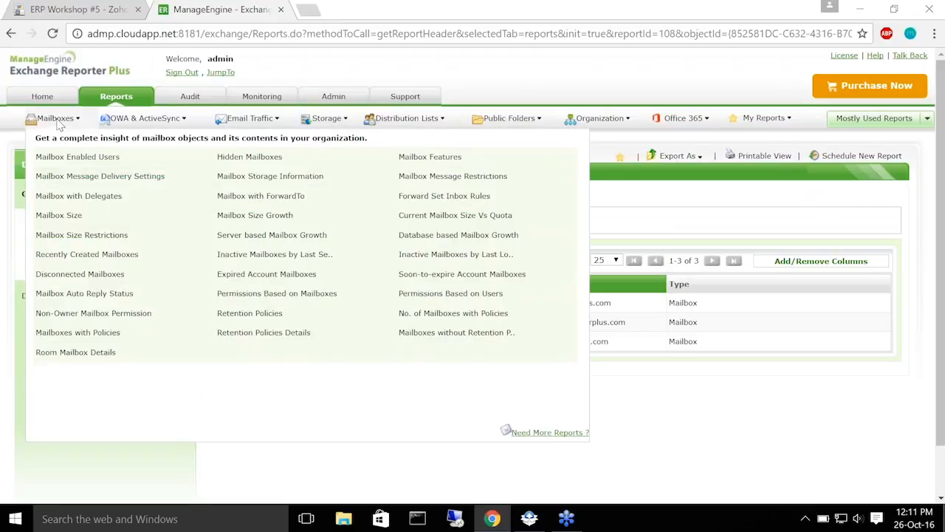
View the mailbox content reports Messages by Subject Keyword and Messages by Body Keywords.
click(56, 120)
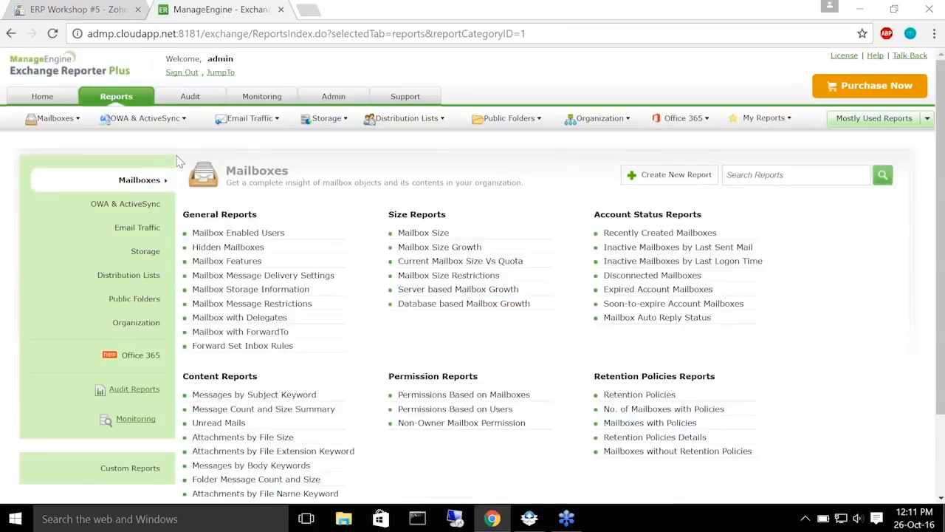
scroll(181, 378, down, 3)
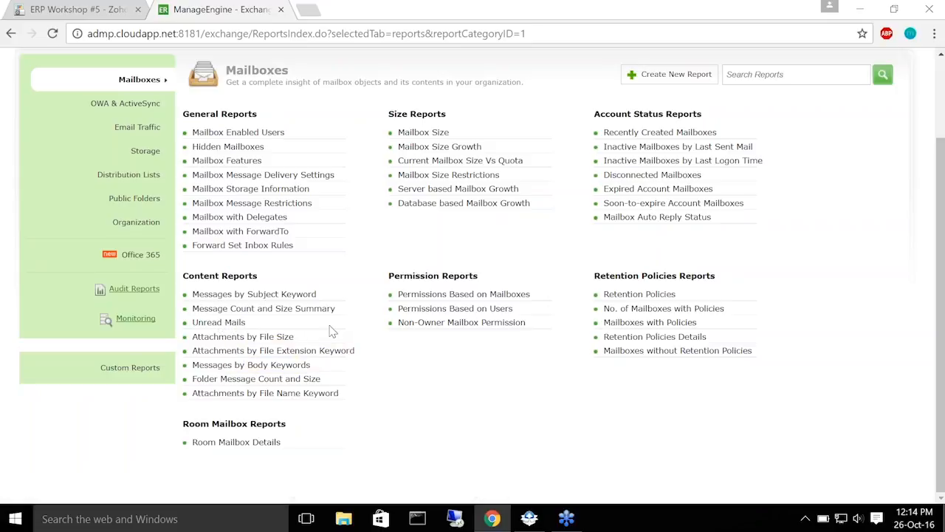
click(225, 297)
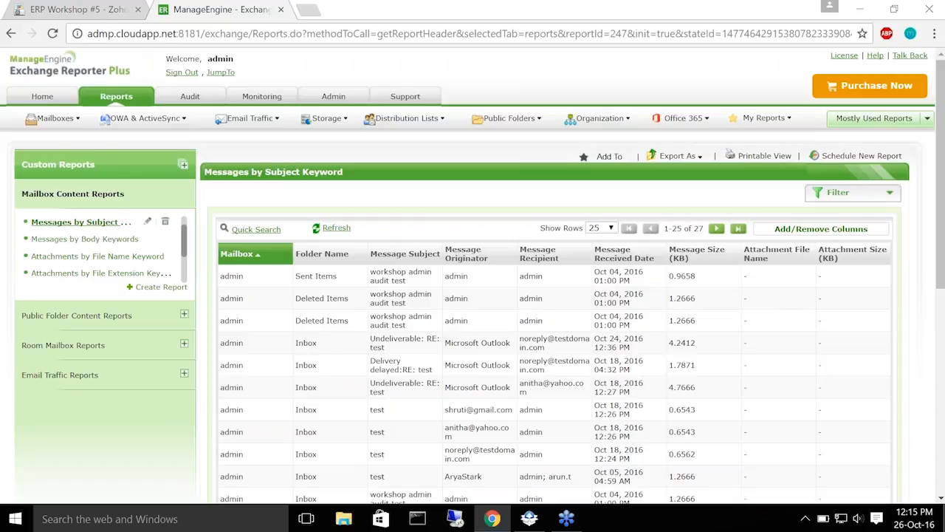
click(77, 239)
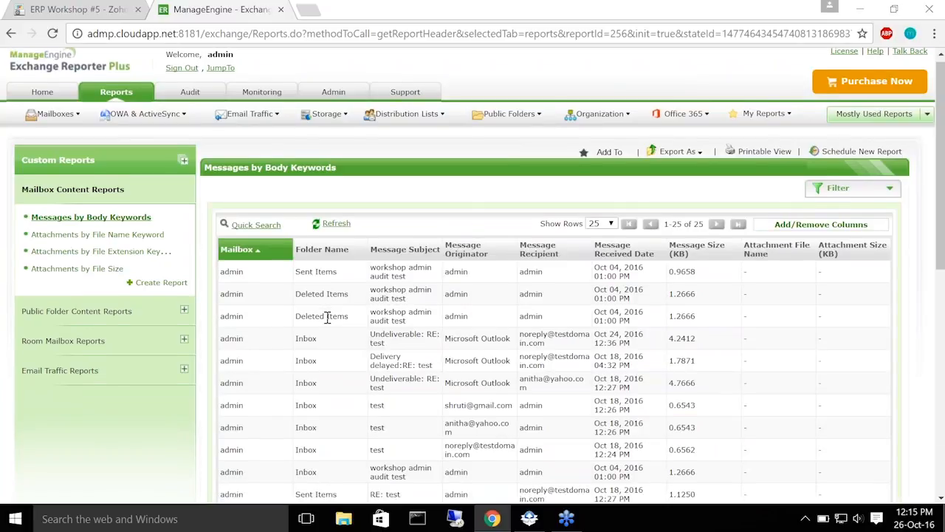
scroll(325, 318, down, 1)
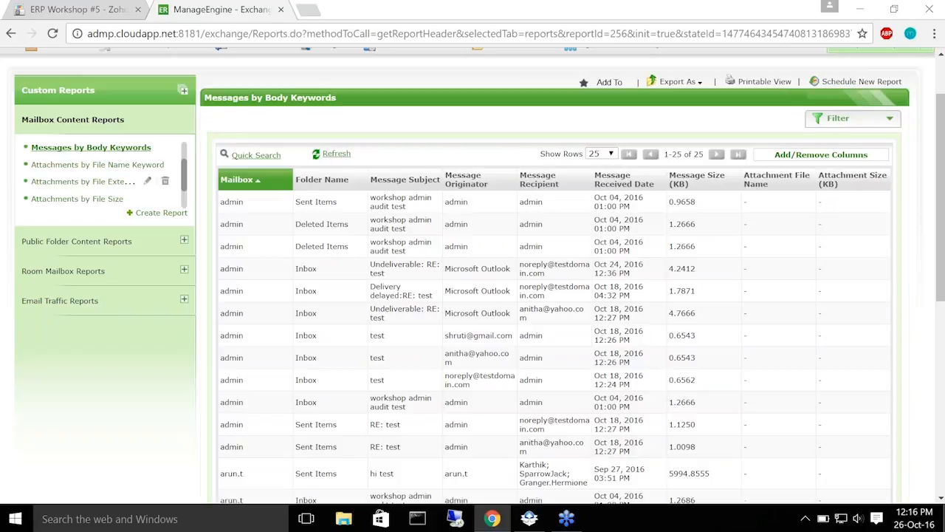
Examine the Attachments by File Extension Keyword and Attachments by File Size reports for large or suspicious attachments.
click(111, 199)
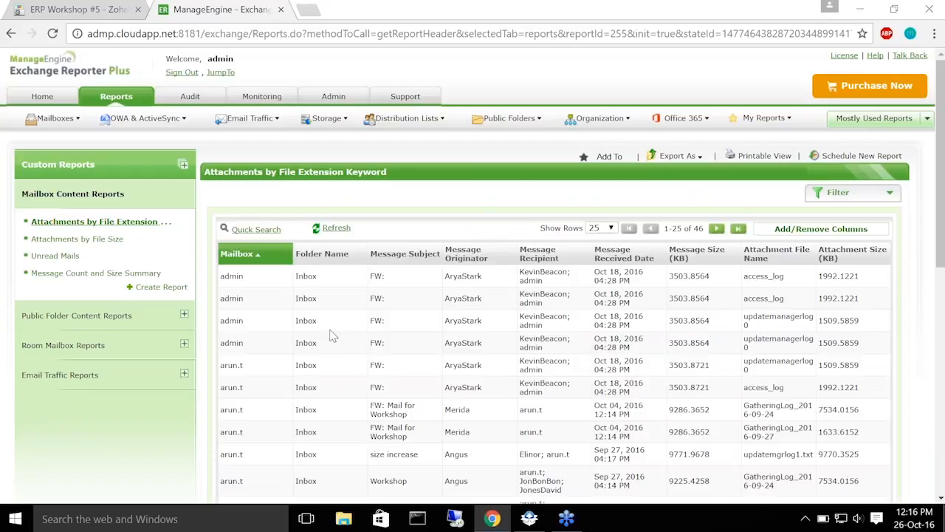
scroll(331, 328, down, 2)
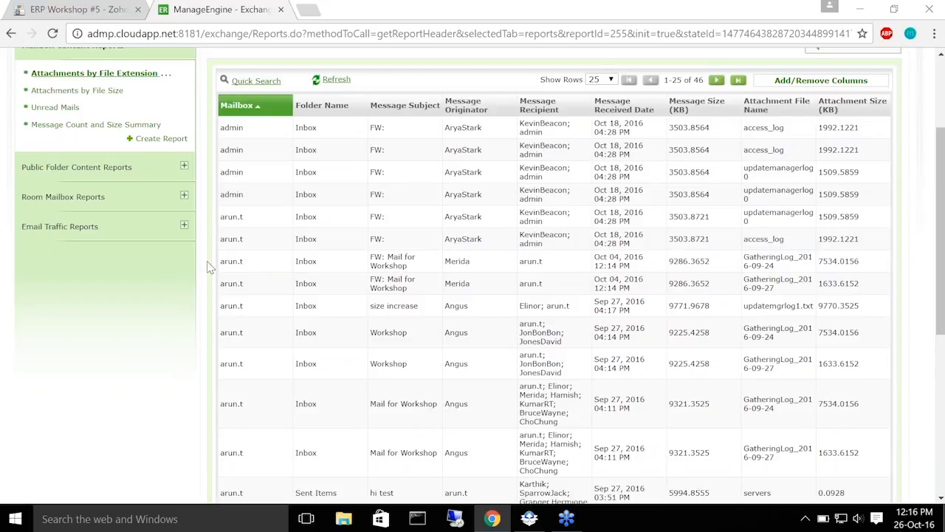
drag(225, 262, 869, 257)
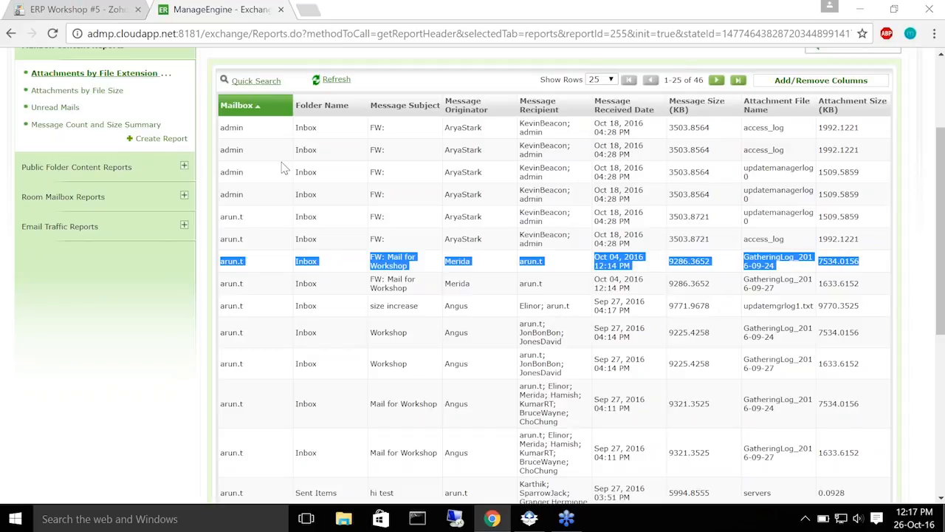
click(90, 94)
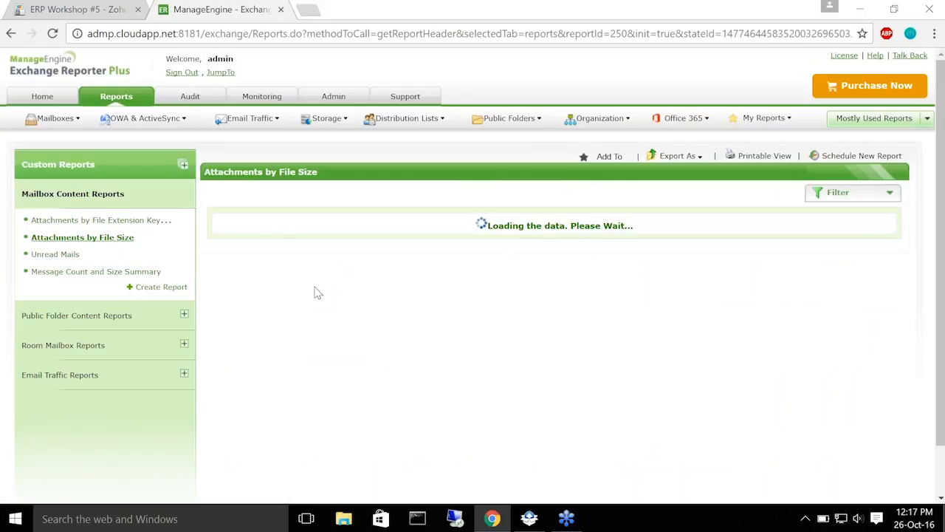
scroll(316, 291, down, 1)
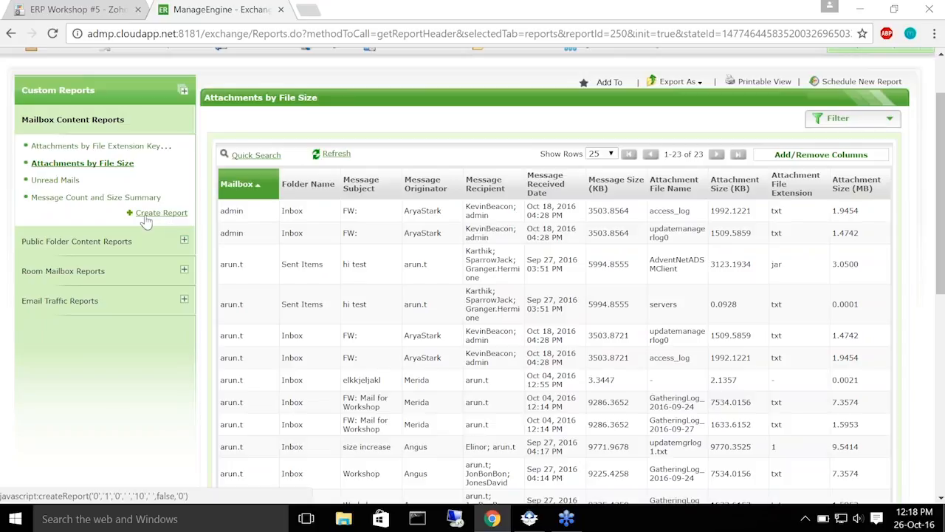
Start a new custom report named "Msg by subject keyword specific" with the mailbox content type Mail Search Reports.
scroll(157, 218, down, 1)
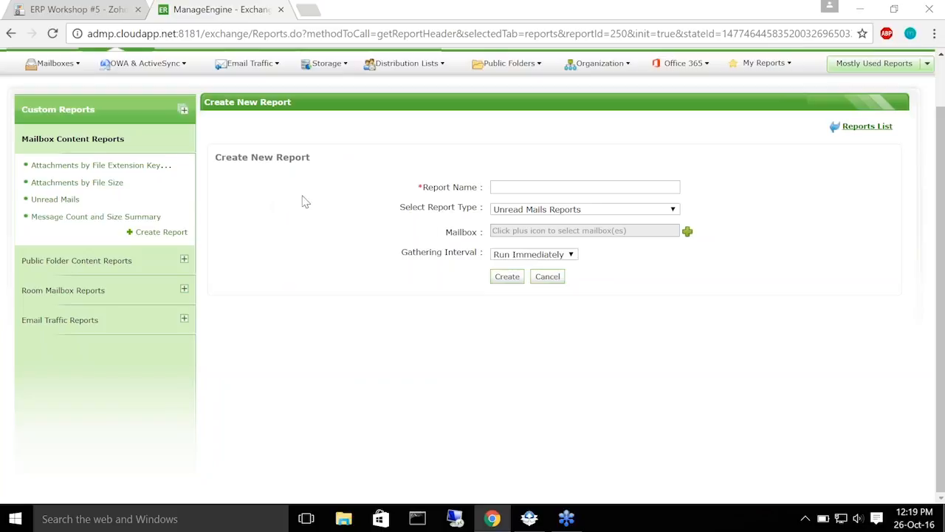
click(541, 187)
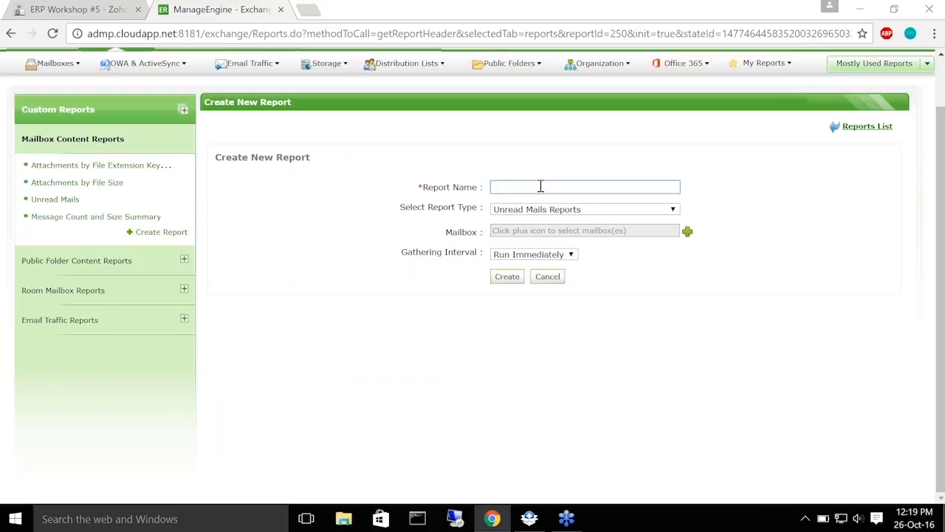
text(Msg by subject keyword)
text(specific)
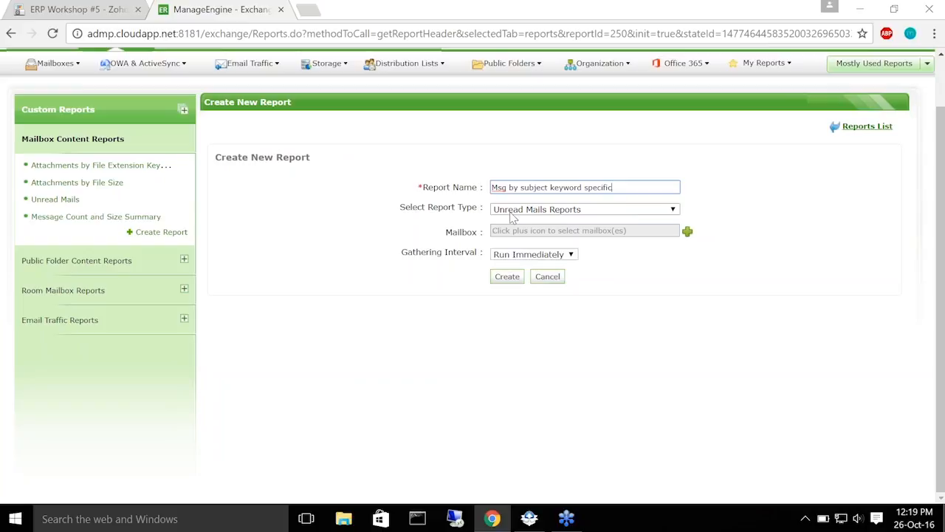
click(673, 210)
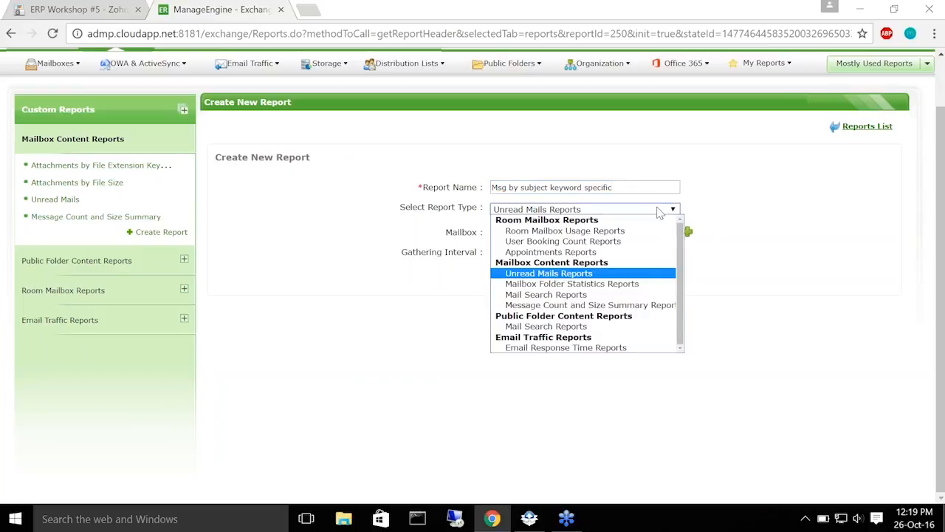
click(532, 295)
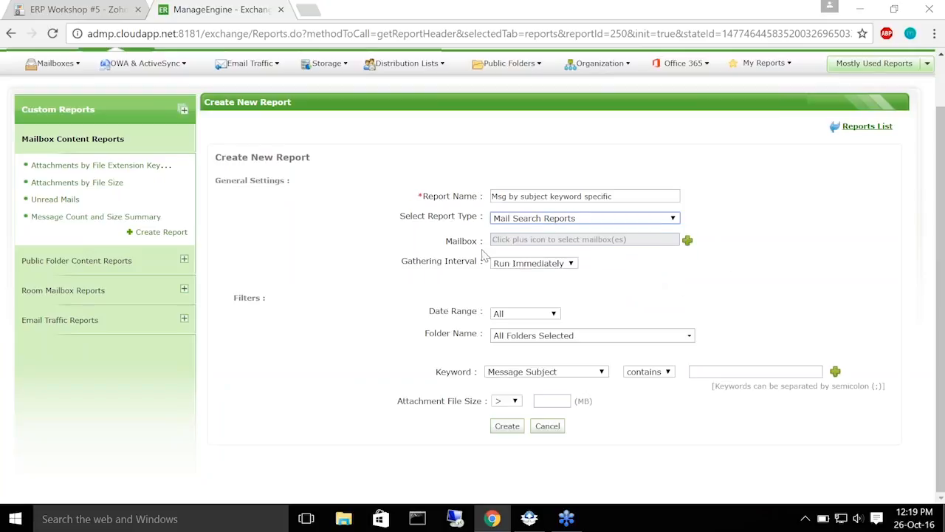
Add five mailboxes to the new report: the second and the fourth through seventh in the mailbox list.
click(687, 243)
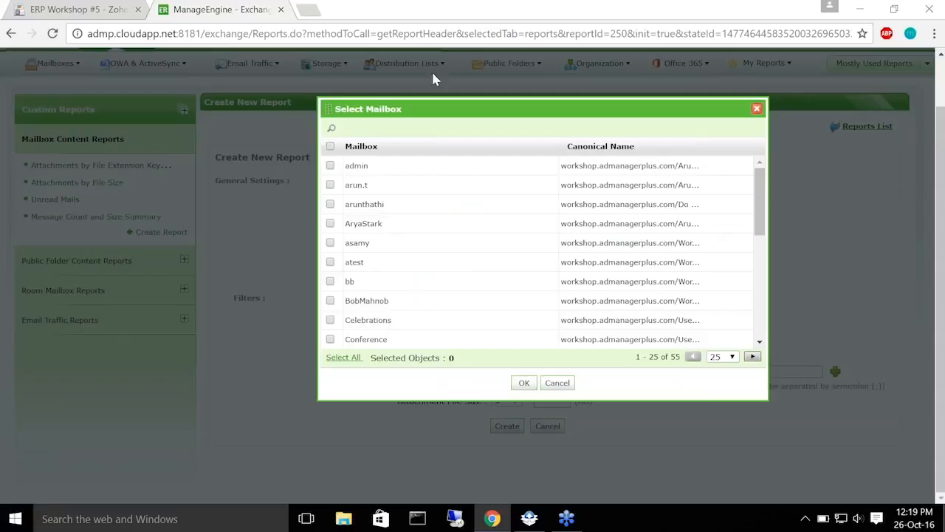
click(330, 184)
click(330, 224)
click(330, 243)
click(330, 262)
click(330, 282)
click(523, 383)
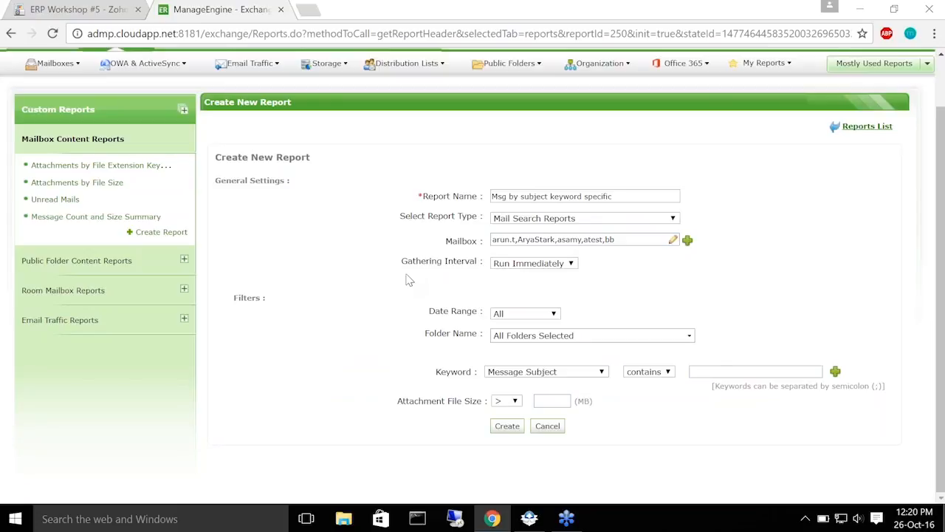
Review the gathering interval and date range options of the new report, choosing Run Immediately and All.
click(571, 265)
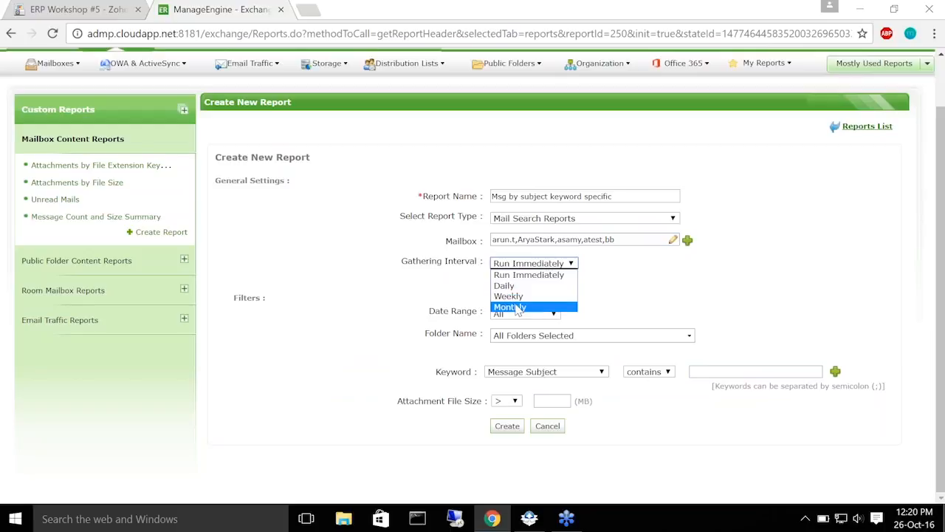
click(558, 279)
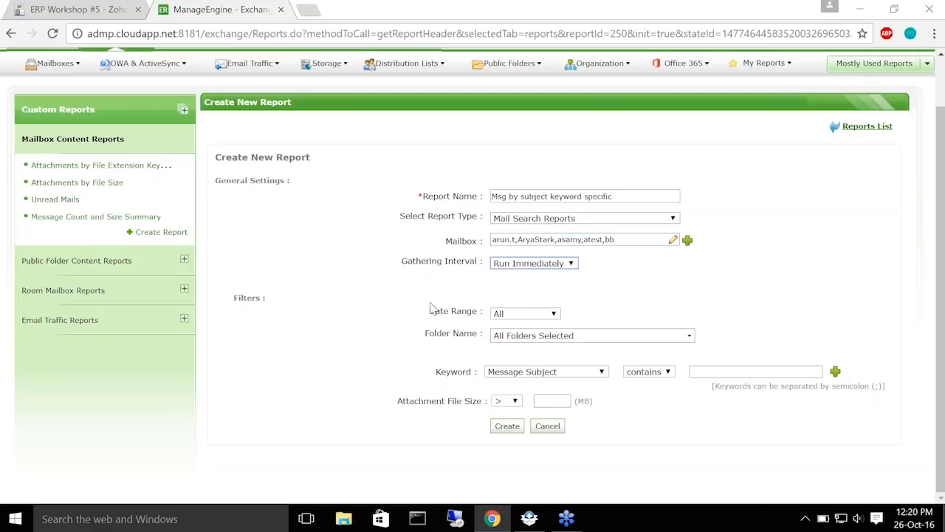
click(554, 313)
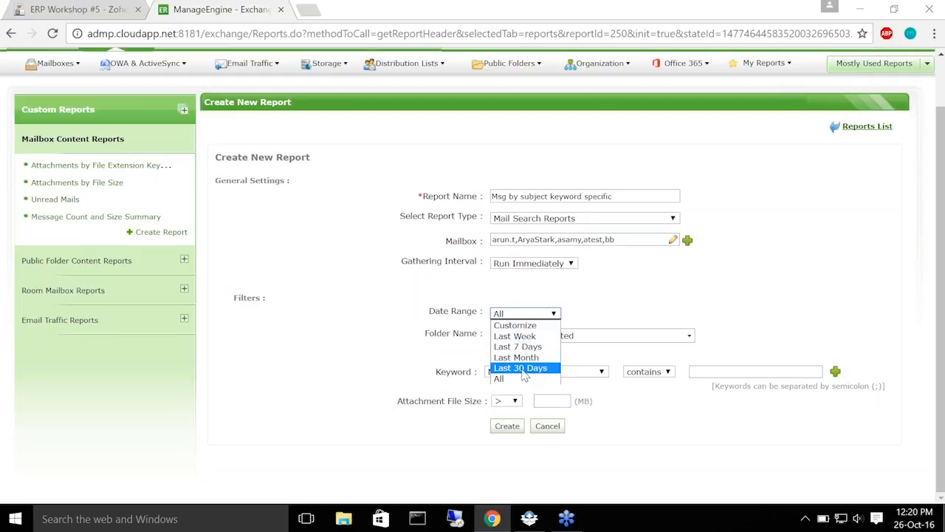
click(555, 316)
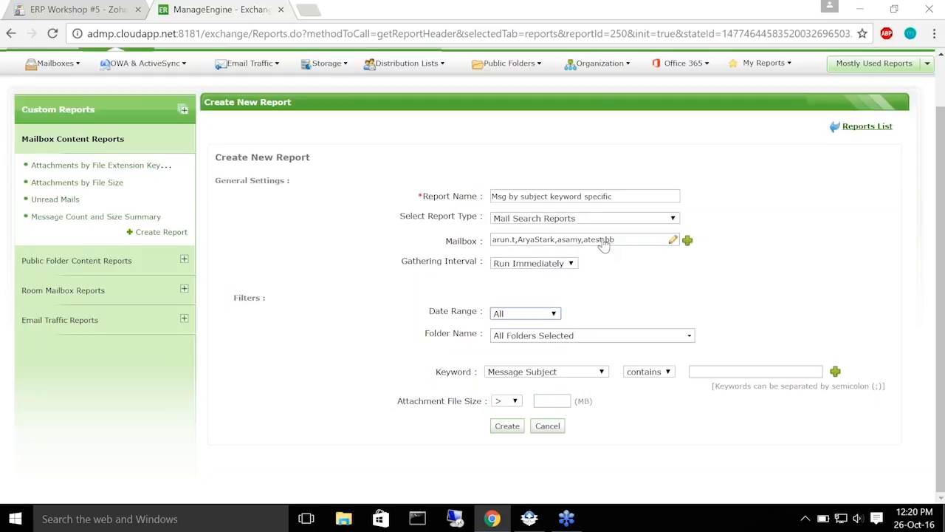
Look through the folders available in the new report's folder name filter.
click(686, 336)
scroll(561, 376, down, 1)
scroll(563, 380, up, 1)
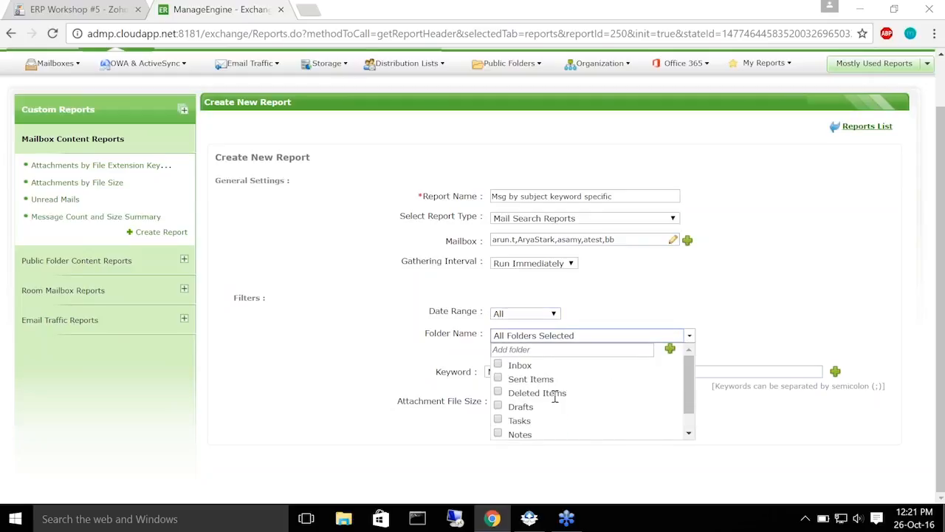
scroll(583, 372, down, 1)
scroll(583, 373, up, 1)
click(690, 337)
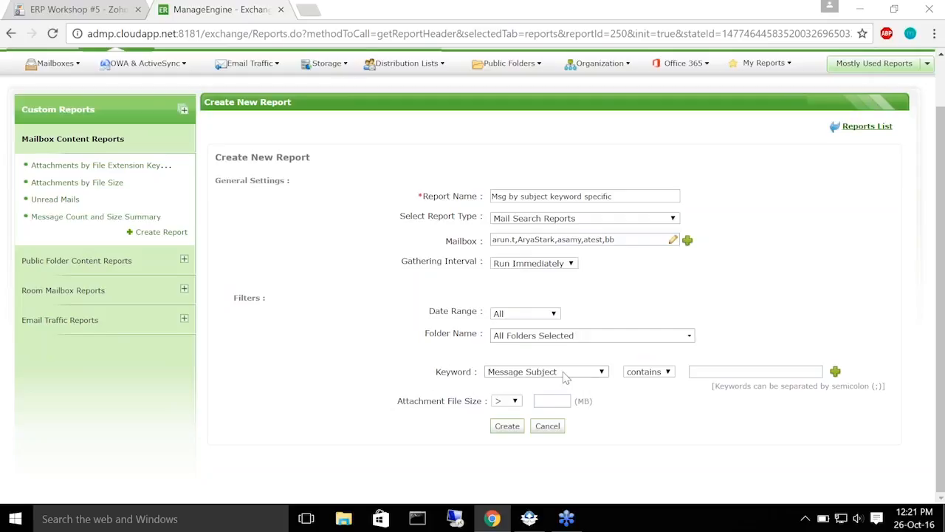
Filter the new report to messages whose subject contains the keywords "Lottery; Marketing" and create the report.
click(591, 375)
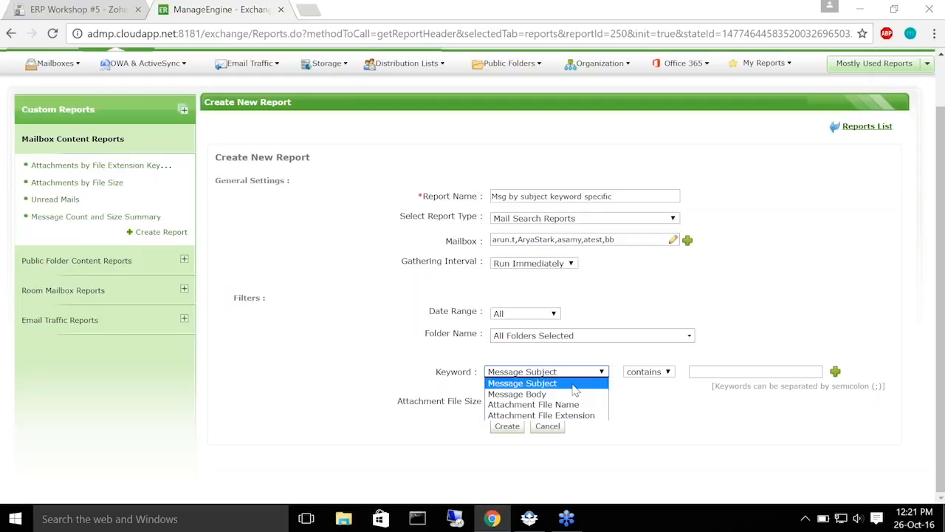
click(546, 382)
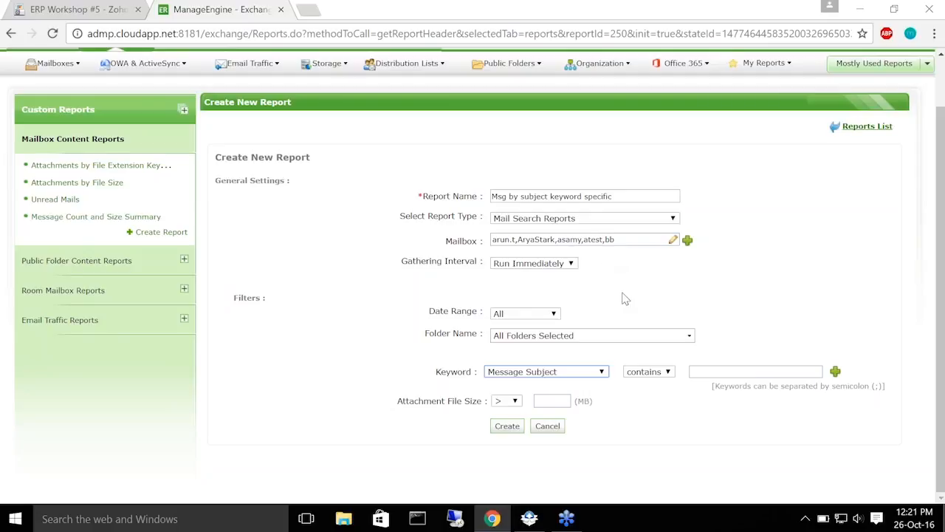
click(730, 373)
text(Lottery)
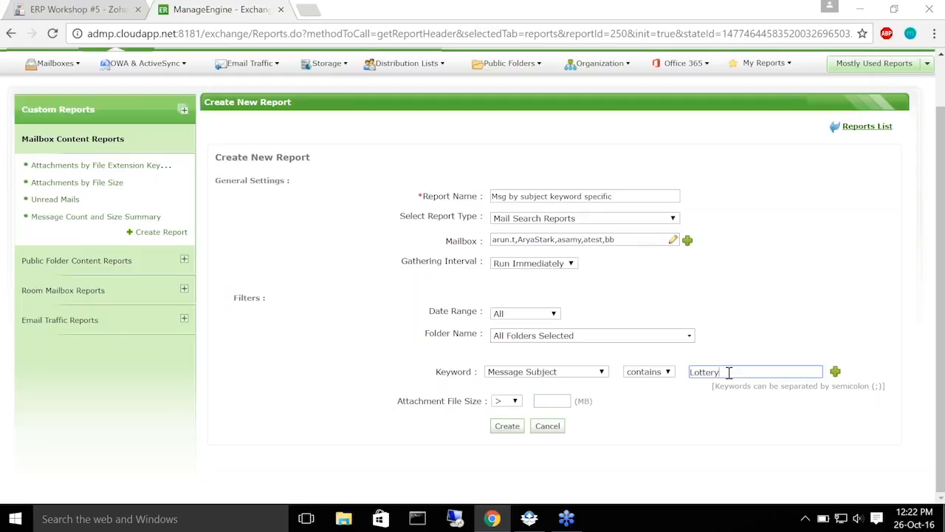
text(; Marketing)
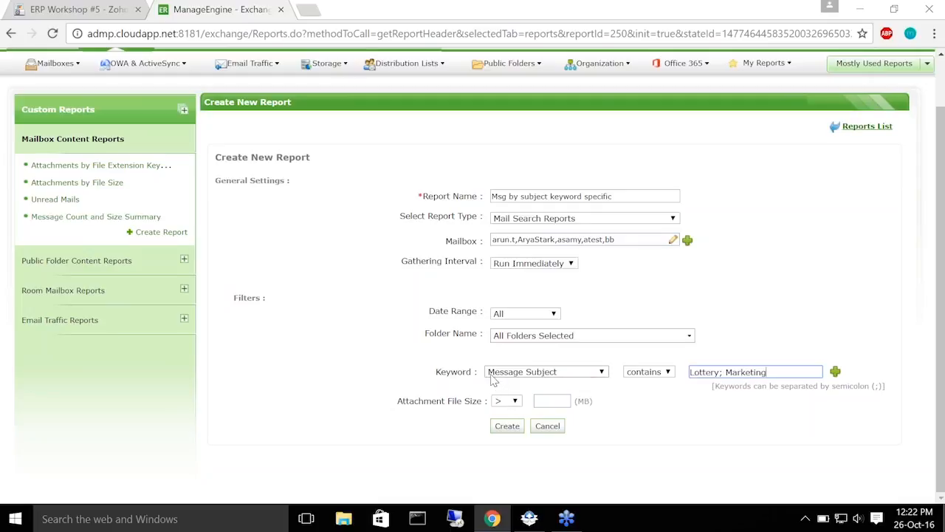
click(509, 426)
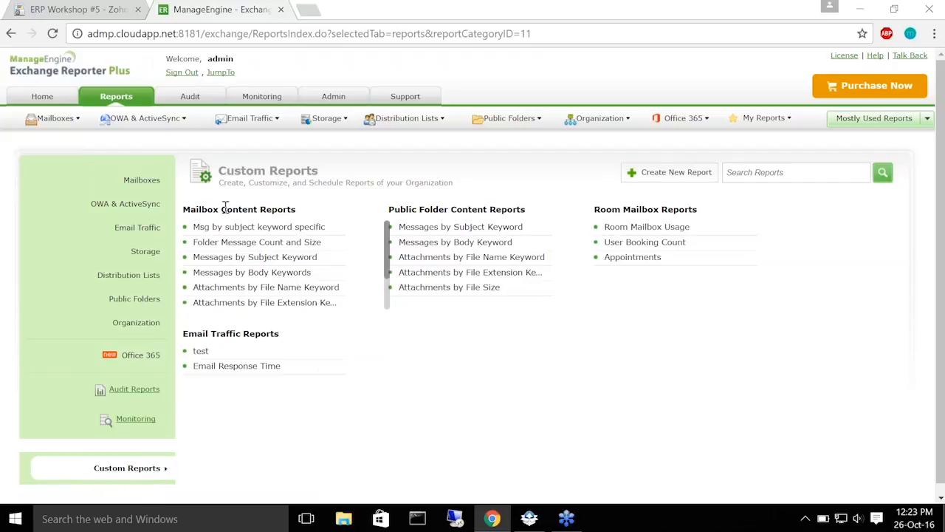
Check the description of the "Msg by subject keyword specific" report, and switch to the ERP Workshop #5 presentation.
mouse_move(282, 231)
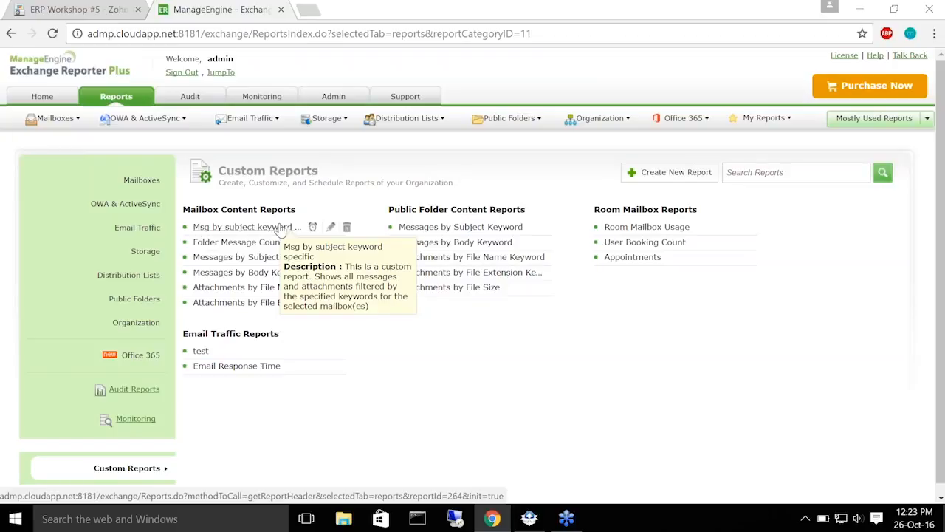
click(59, 9)
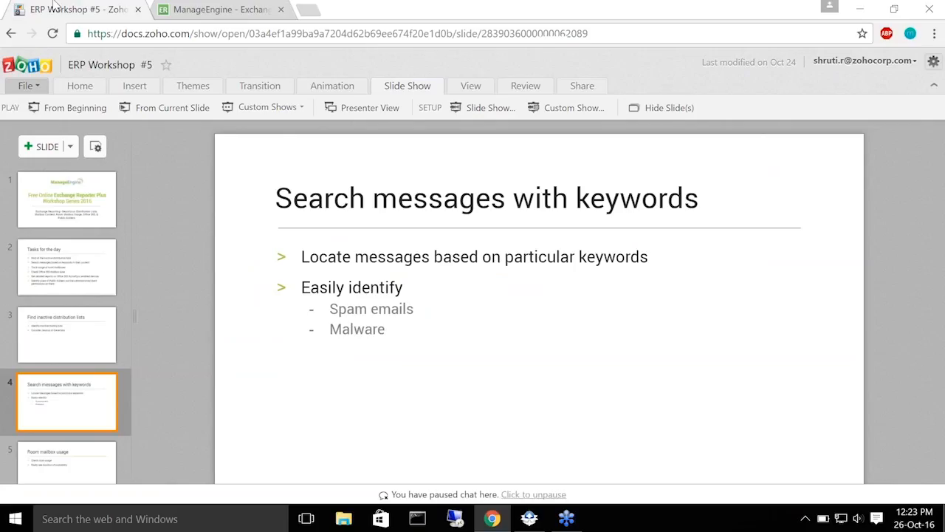
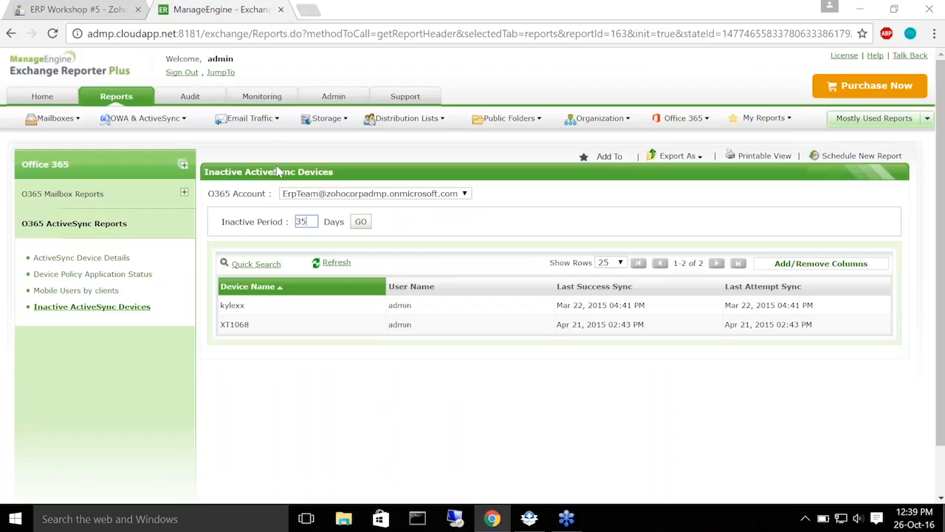
Open the Public Folder Size report and examine its Top 10 Public Folders chart and the folder table.
mouse_move(230, 123)
mouse_move(519, 120)
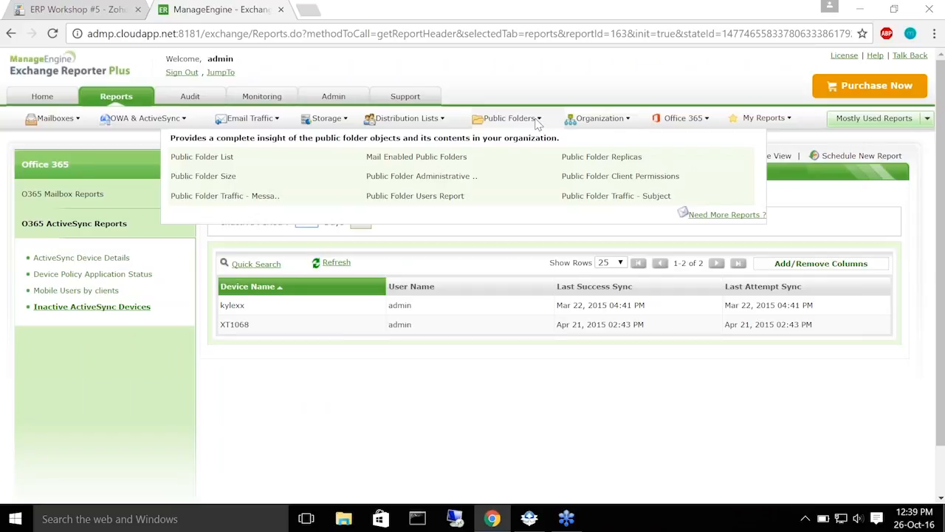
click(523, 120)
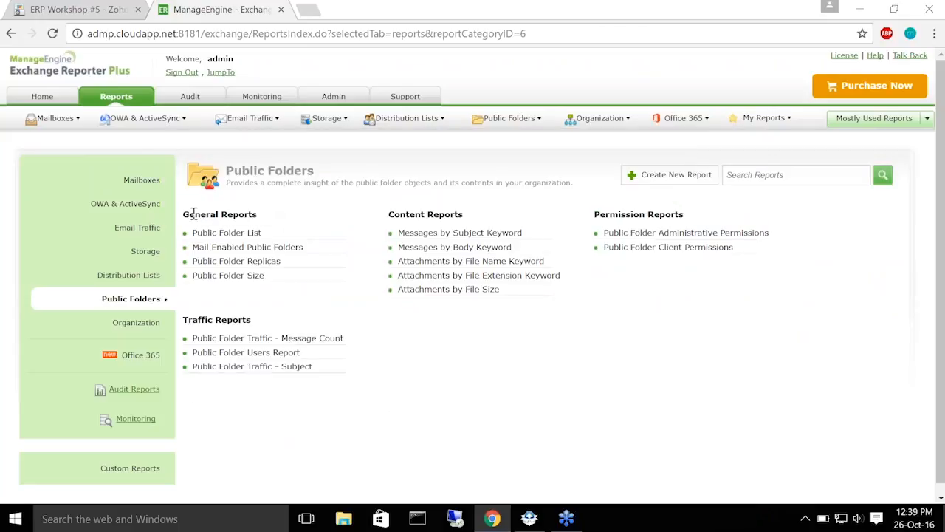
click(228, 281)
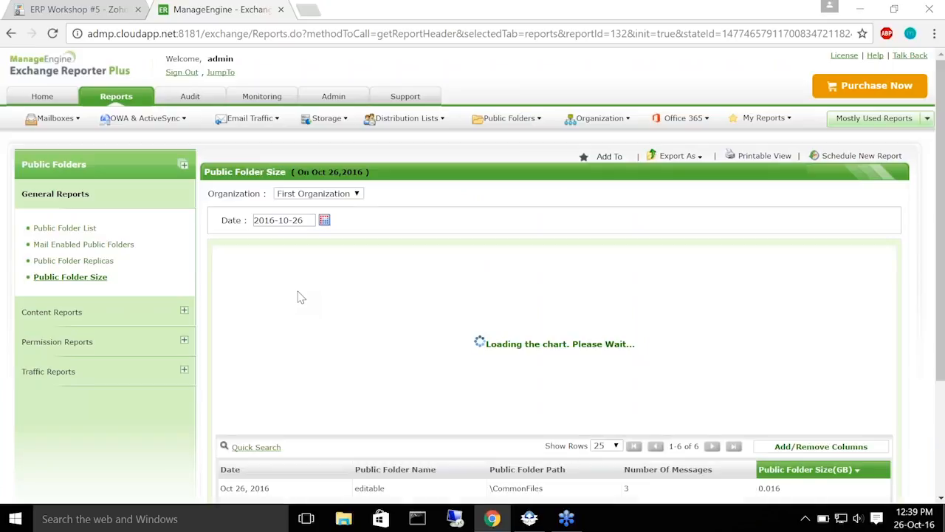
scroll(299, 296, down, 3)
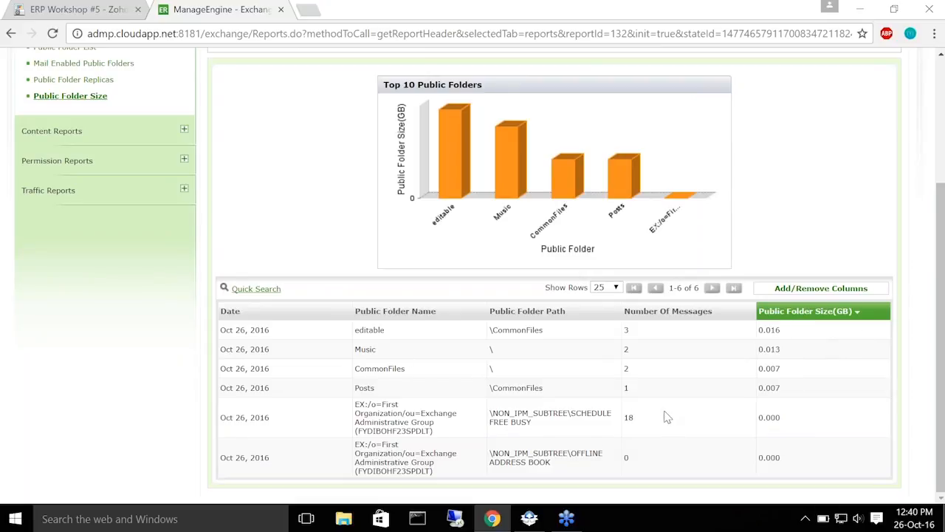
scroll(384, 182, up, 2)
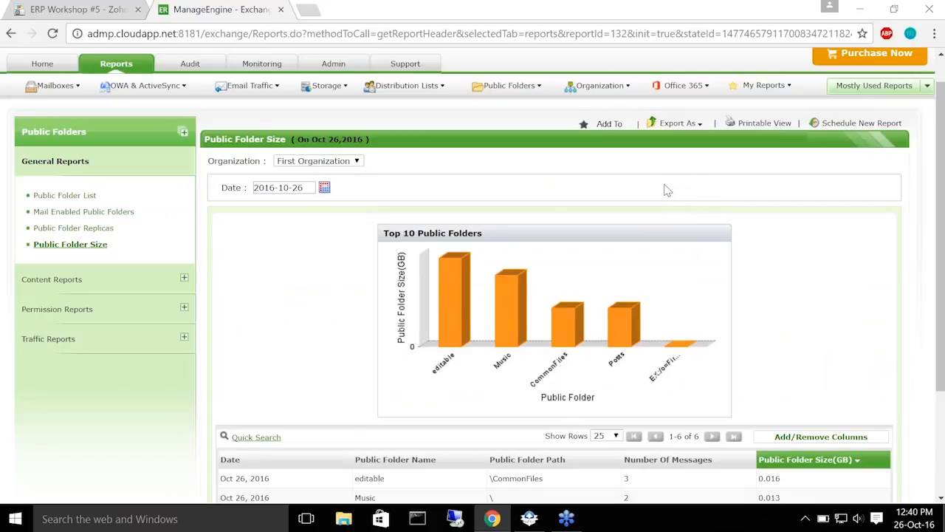
Open the Public Folder Administrative Permissions report and view the full access rights of the Public Folder Management group on CommonFiles.
click(46, 310)
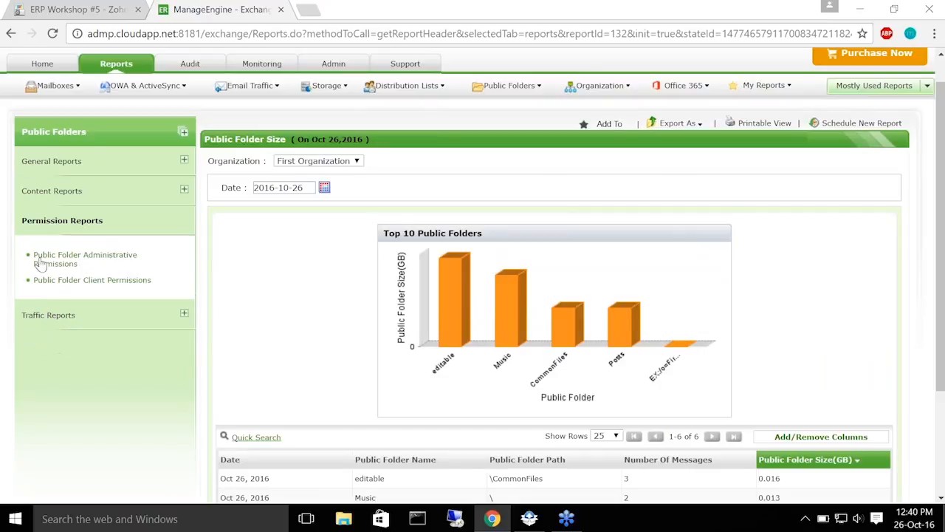
click(77, 255)
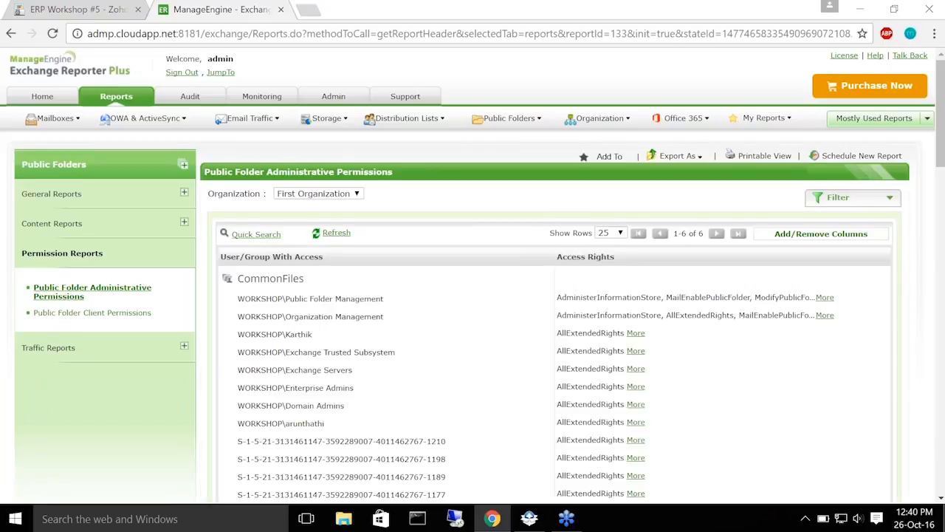
scroll(281, 294, down, 1)
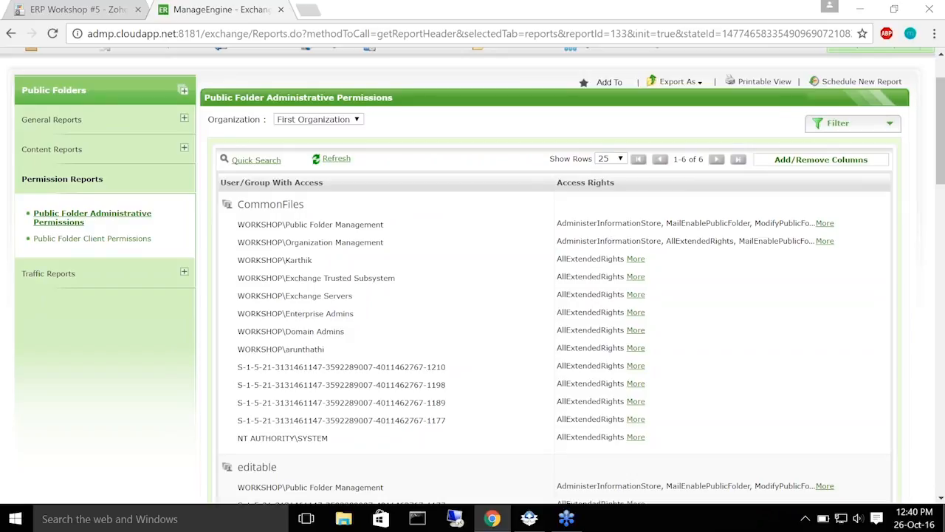
click(826, 226)
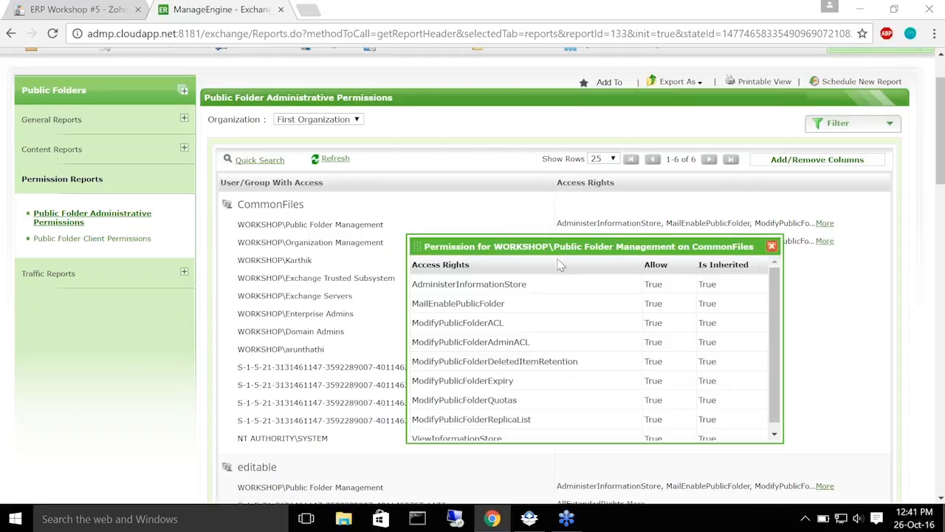
drag(564, 251, 559, 213)
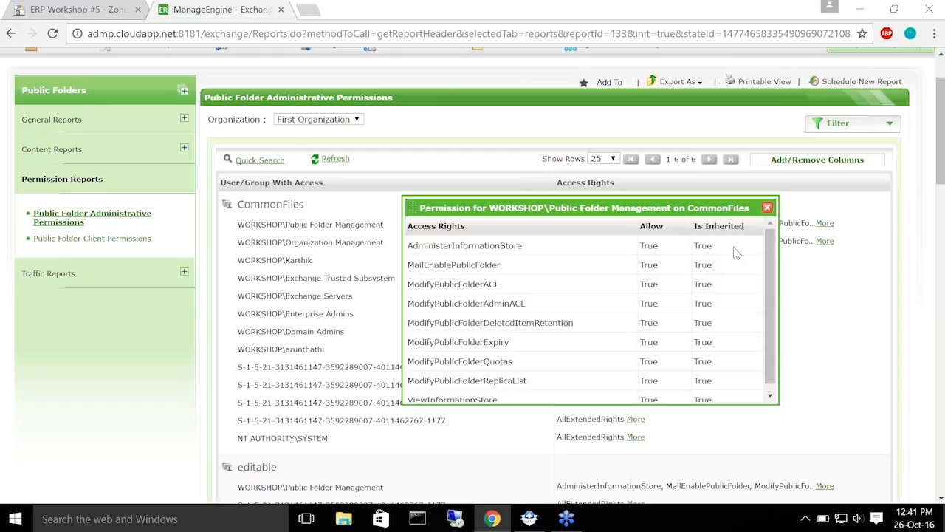
click(768, 208)
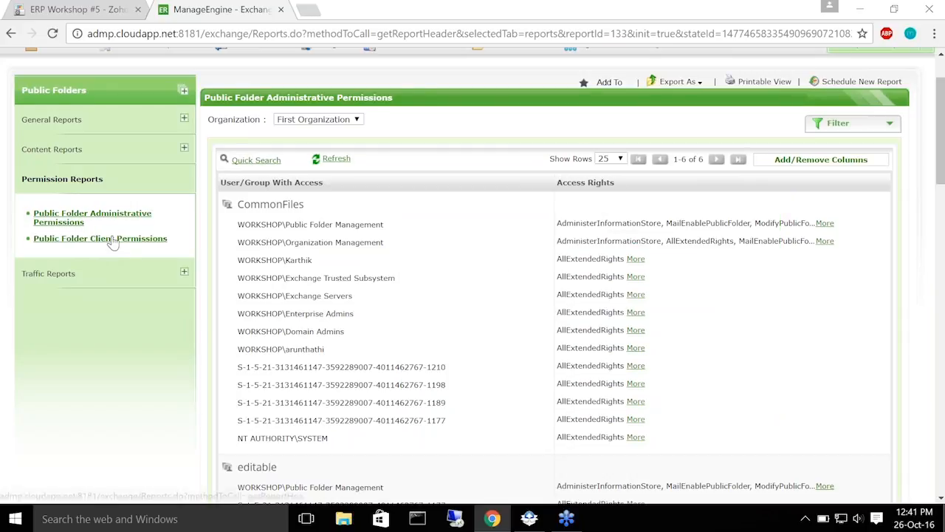
Open the Public Folder Client Permissions report and review each folder's users and access rights.
click(112, 244)
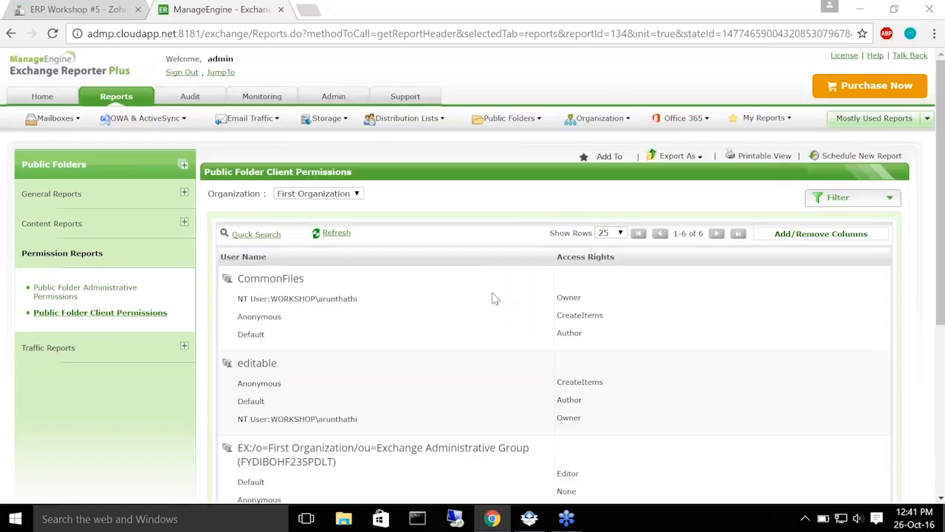
scroll(367, 219, down, 1)
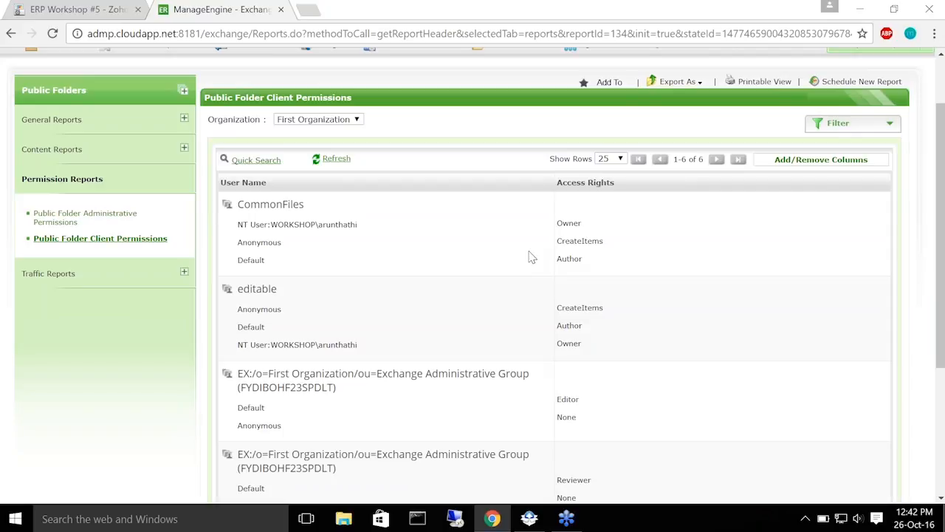
Switch to the ERP Workshop #5 presentation, start its slide show from the current slide and advance to the Recap slide.
click(111, 9)
click(173, 108)
key(Right)
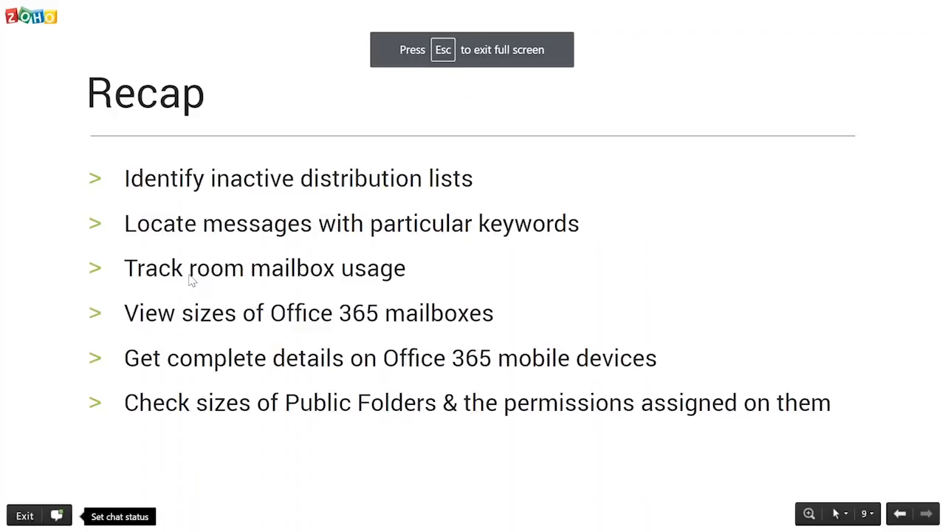